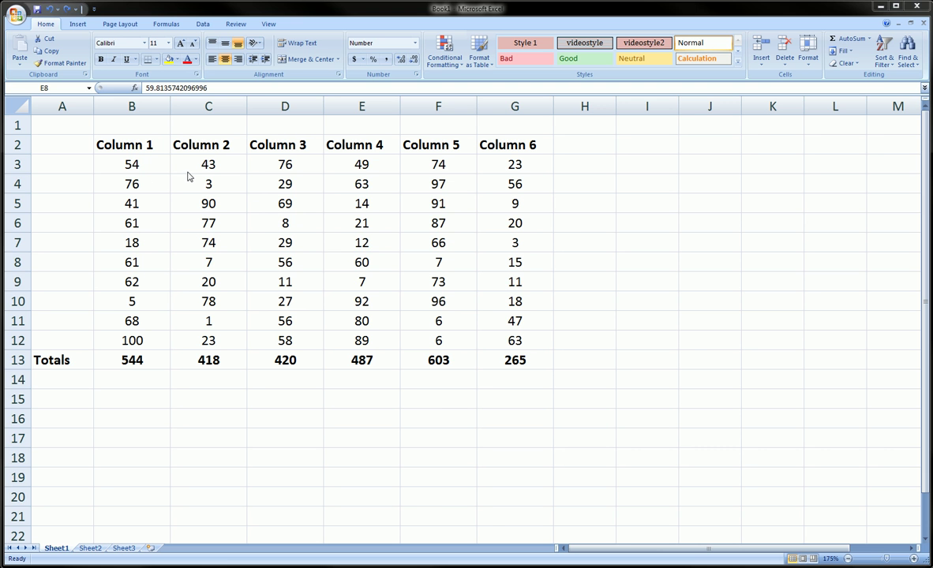
# Select only the number block B3:G12, leaving out the row-2 headings and row-13 Totals.
pyautogui.moveTo(134, 164); pyautogui.dragTo(505, 341)
pyautogui.moveTo(505, 341); pyautogui.dragTo(489, 352)
pyautogui.click(130, 158)
pyautogui.click(207, 298)
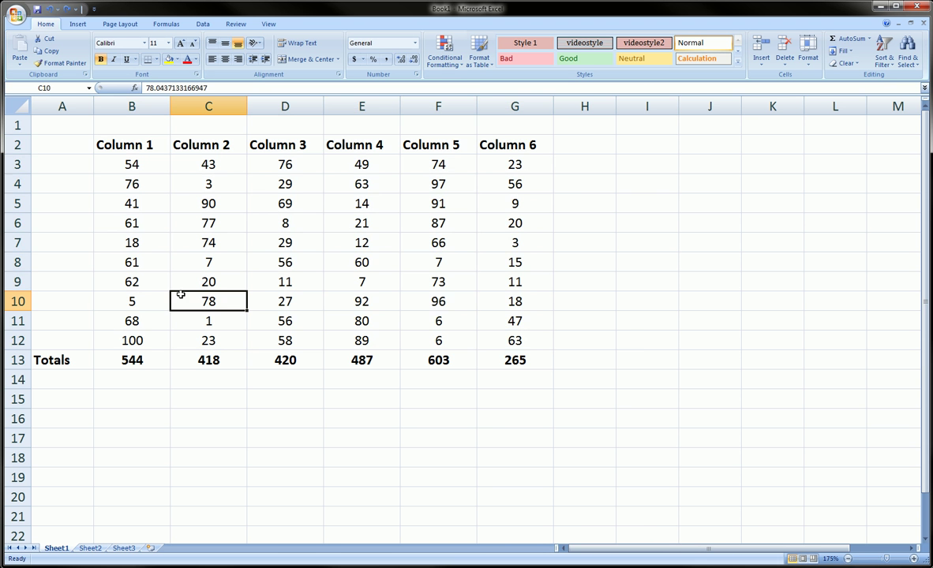
pyautogui.click(158, 140)
pyautogui.moveTo(158, 140); pyautogui.dragTo(497, 352)
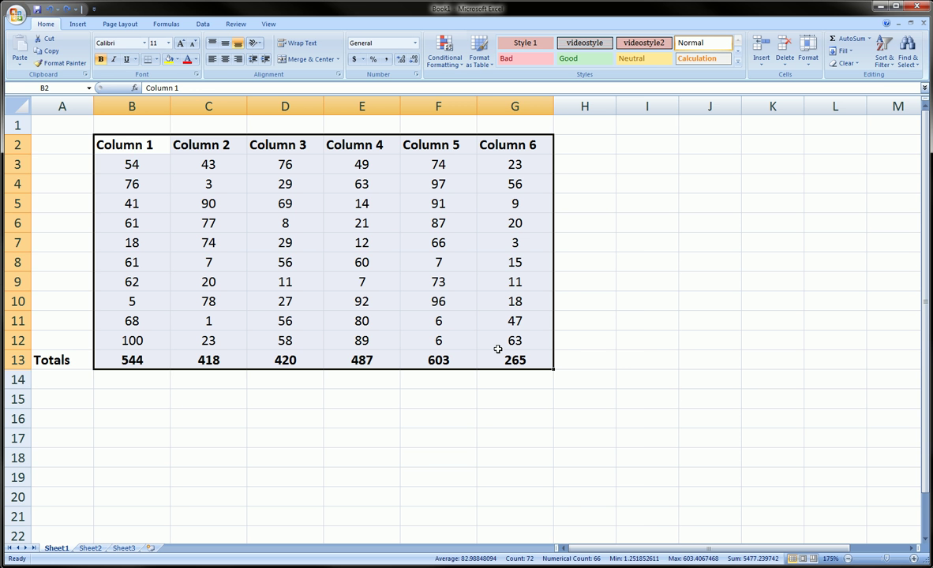
pyautogui.click(360, 204)
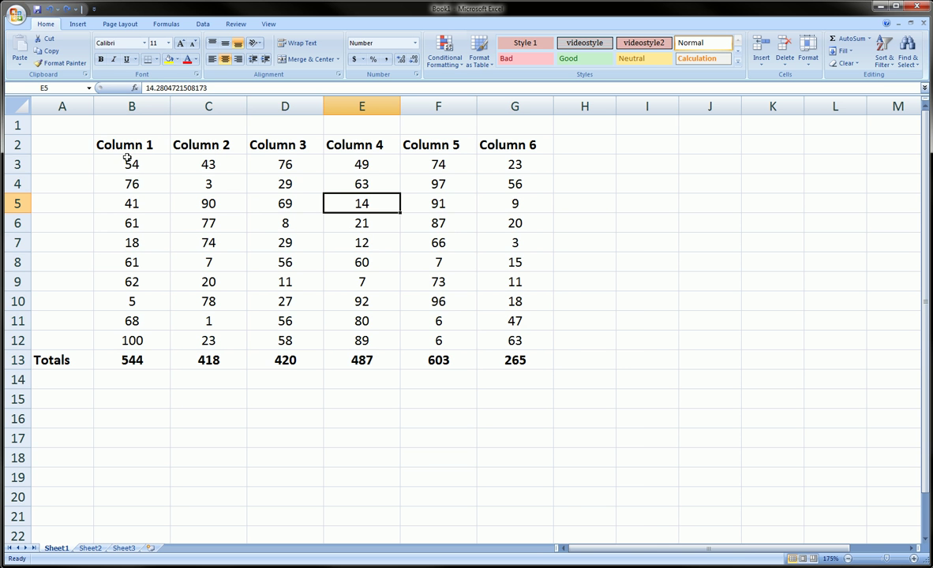
pyautogui.moveTo(130, 161); pyautogui.dragTo(501, 339)
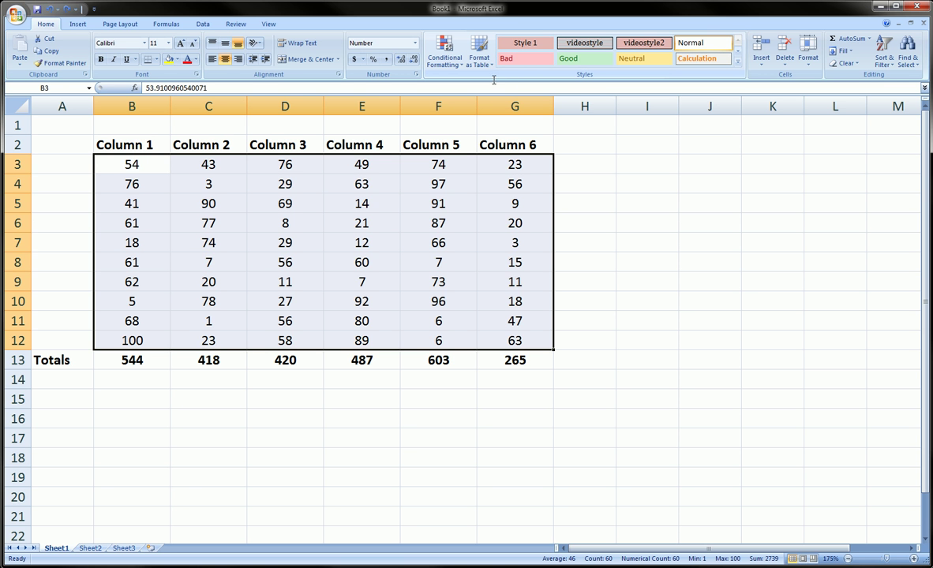
# Try the Home ribbon's Styles group controls to locate the Cell Styles gallery.
pyautogui.moveTo(77, 37)
pyautogui.mouseDown()
pyautogui.moveTo(371, 27)
pyautogui.moveTo(414, 71)
pyautogui.moveTo(101, 83)
pyautogui.moveTo(71, 34)
pyautogui.mouseUp()
pyautogui.moveTo(503, 38)
pyautogui.mouseDown()
pyautogui.moveTo(568, 22)
pyautogui.moveTo(726, 30)
pyautogui.moveTo(566, 93)
pyautogui.moveTo(464, 77)
pyautogui.moveTo(491, 33)
pyautogui.moveTo(539, 47)
pyautogui.mouseUp()
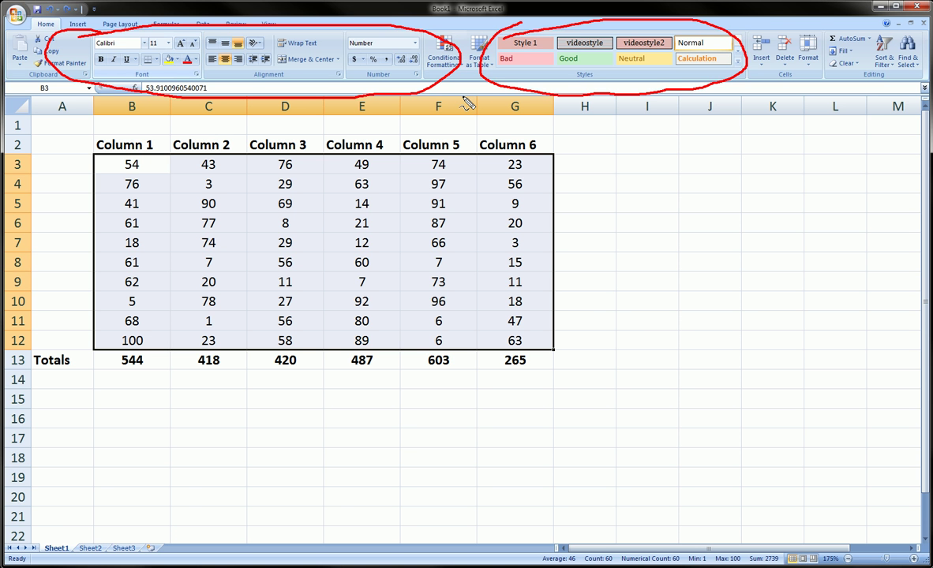
pyautogui.press('Escape')
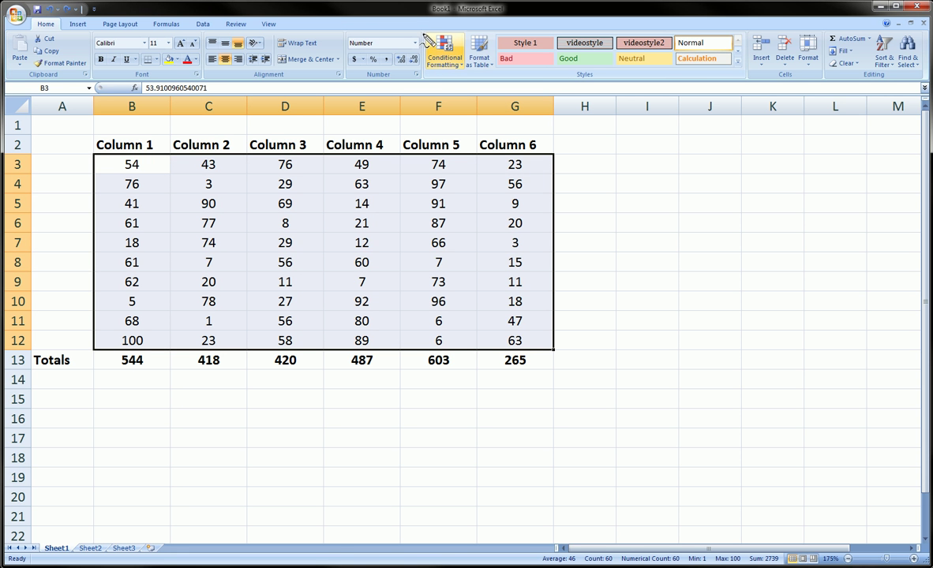
pyautogui.moveTo(566, 71)
pyautogui.mouseDown()
pyautogui.moveTo(594, 70)
pyautogui.moveTo(569, 72)
pyautogui.mouseUp()
pyautogui.press('Escape')
pyautogui.moveTo(732, 66)
pyautogui.mouseDown()
pyautogui.moveTo(743, 56)
pyautogui.moveTo(732, 68)
pyautogui.mouseUp()
pyautogui.press('Escape')
# Expand the cell styles gallery and begin a new cell style, keeping the default name Style 2.
pyautogui.click(738, 62)
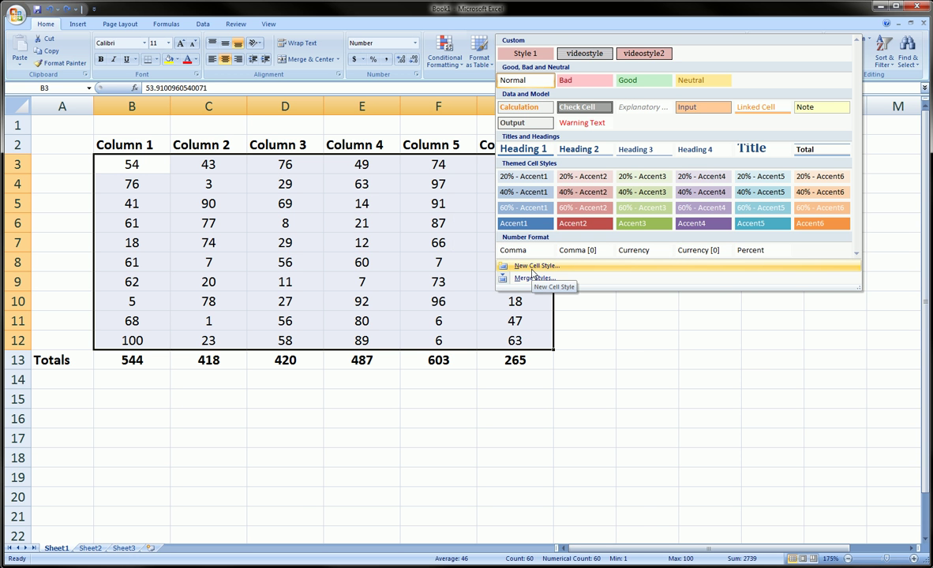
pyautogui.click(531, 266)
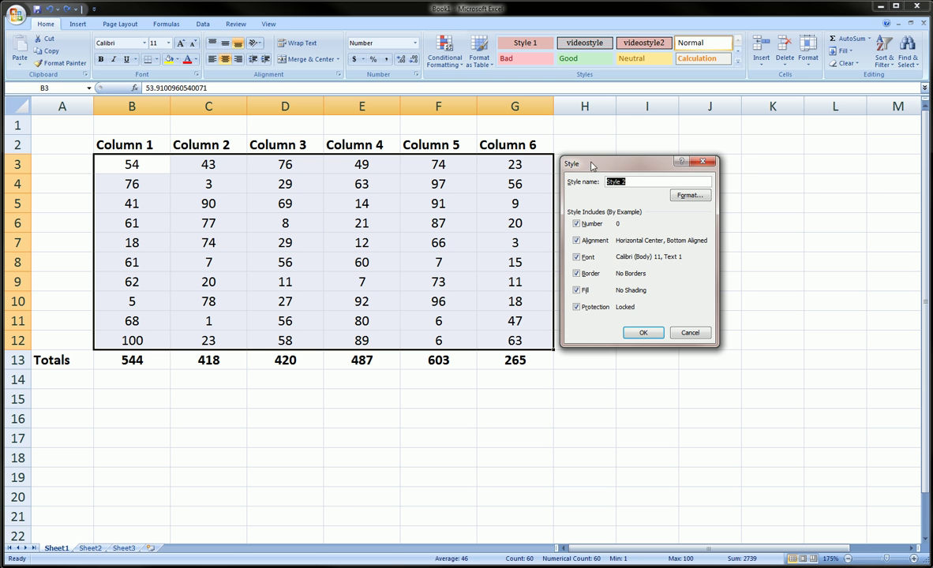
pyautogui.moveTo(609, 160); pyautogui.dragTo(637, 150)
pyautogui.click(675, 172)
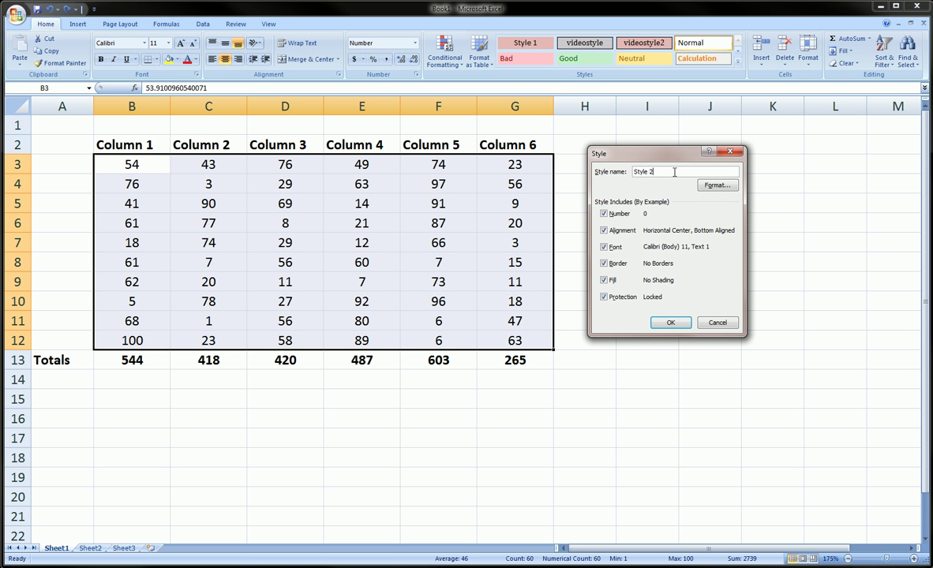
# Give the new style a Currency number format with 2 decimal places.
pyautogui.click(714, 187)
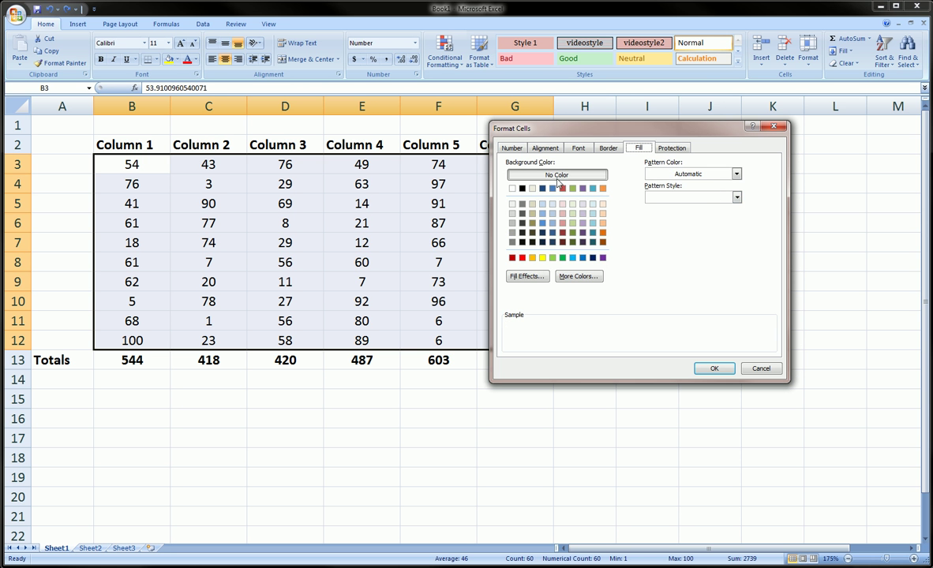
pyautogui.click(513, 147)
pyautogui.click(545, 147)
pyautogui.click(608, 147)
pyautogui.click(639, 147)
pyautogui.click(669, 148)
pyautogui.click(514, 149)
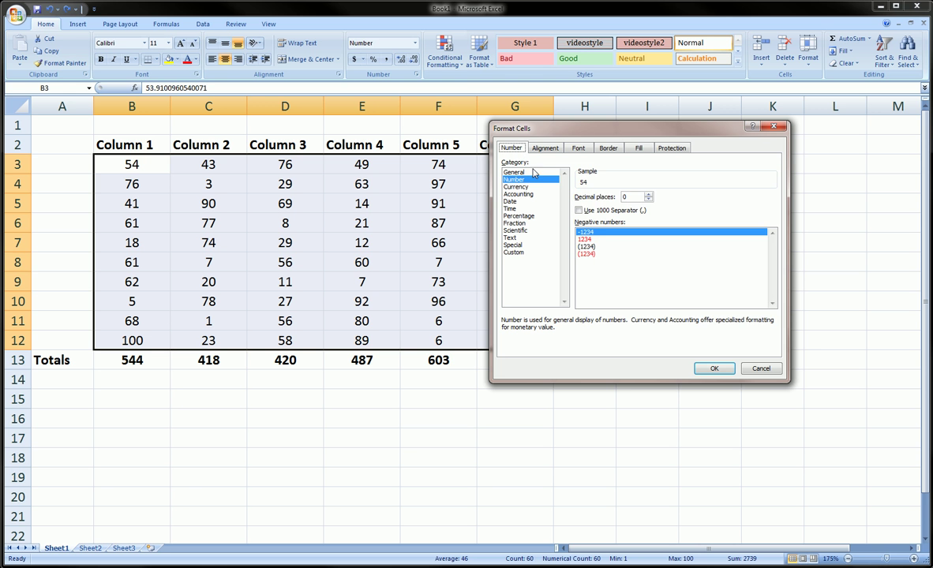
pyautogui.click(519, 186)
pyautogui.click(649, 199)
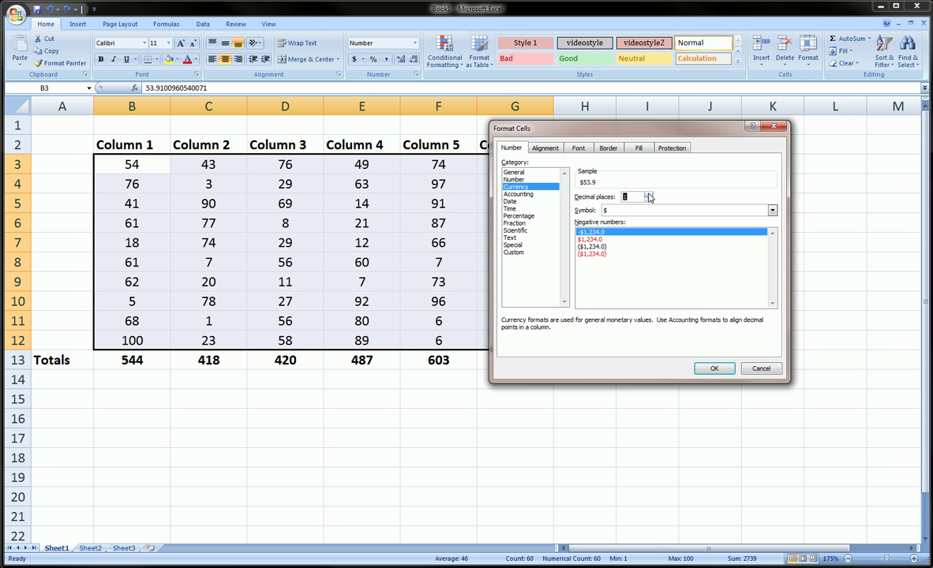
pyautogui.click(647, 194)
# Set the style's horizontal alignment to Center.
pyautogui.click(545, 148)
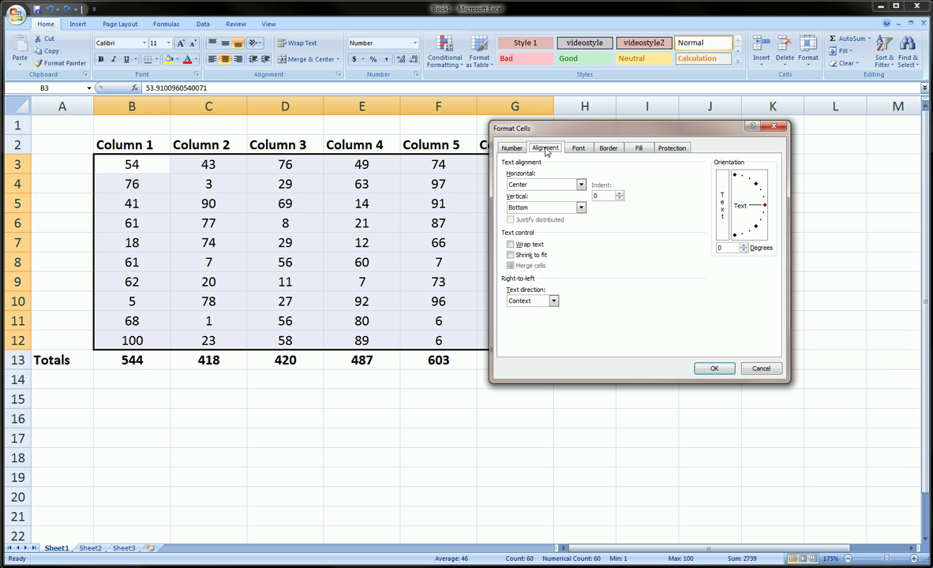
pyautogui.click(580, 184)
pyautogui.click(561, 210)
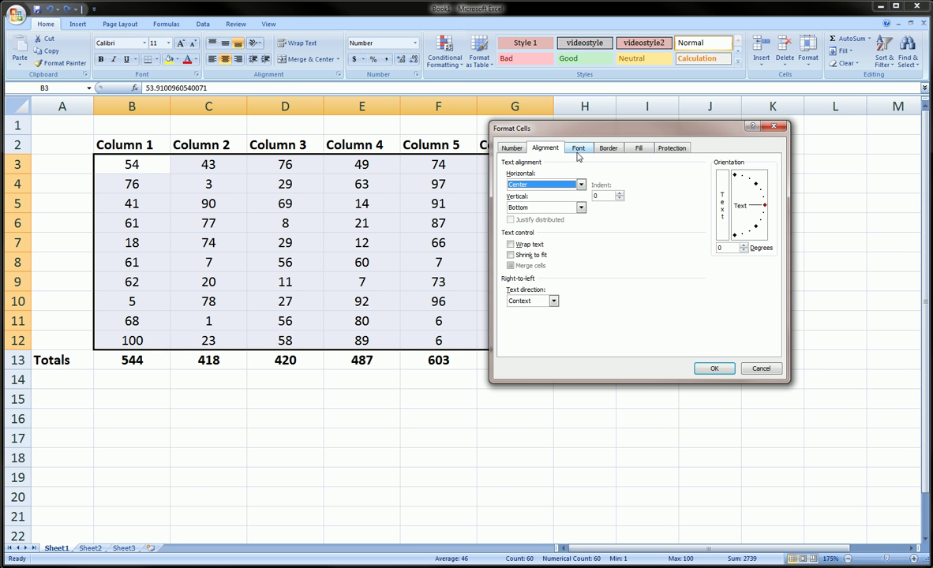
# Give the style a light green background fill.
pyautogui.click(578, 149)
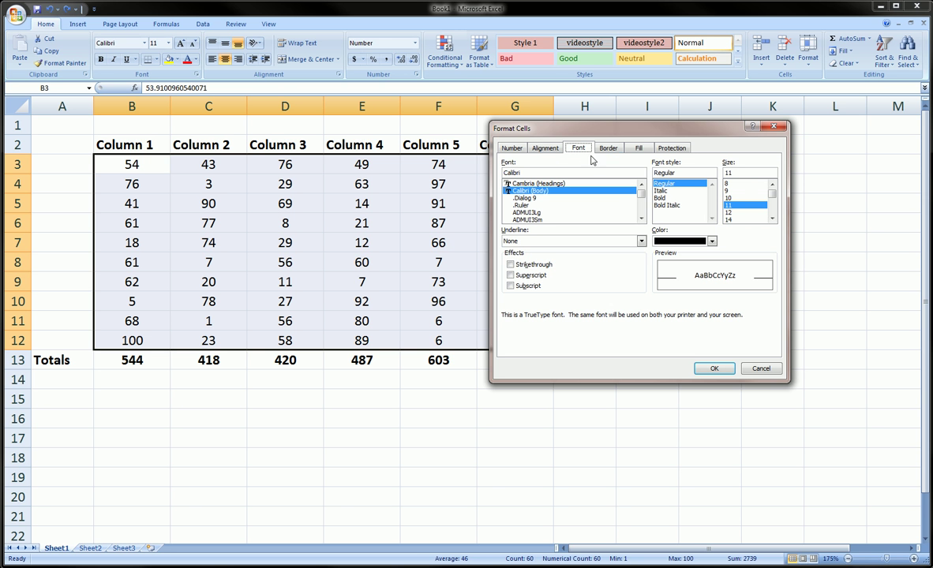
pyautogui.click(609, 149)
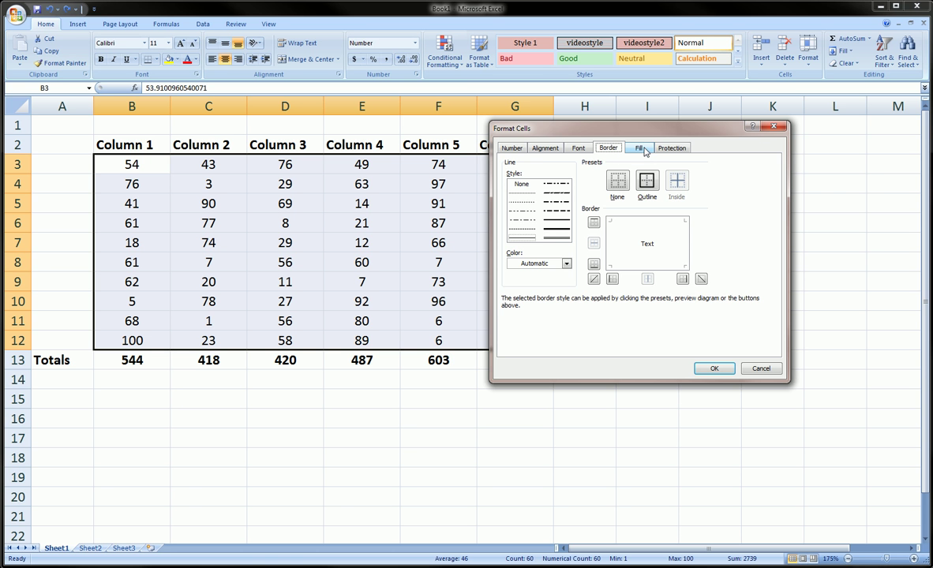
pyautogui.click(640, 149)
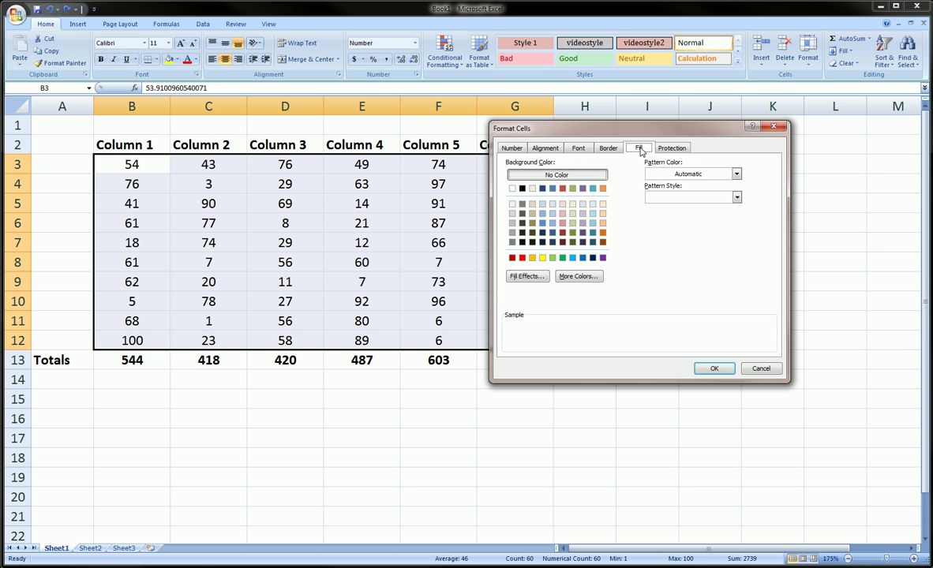
pyautogui.click(573, 188)
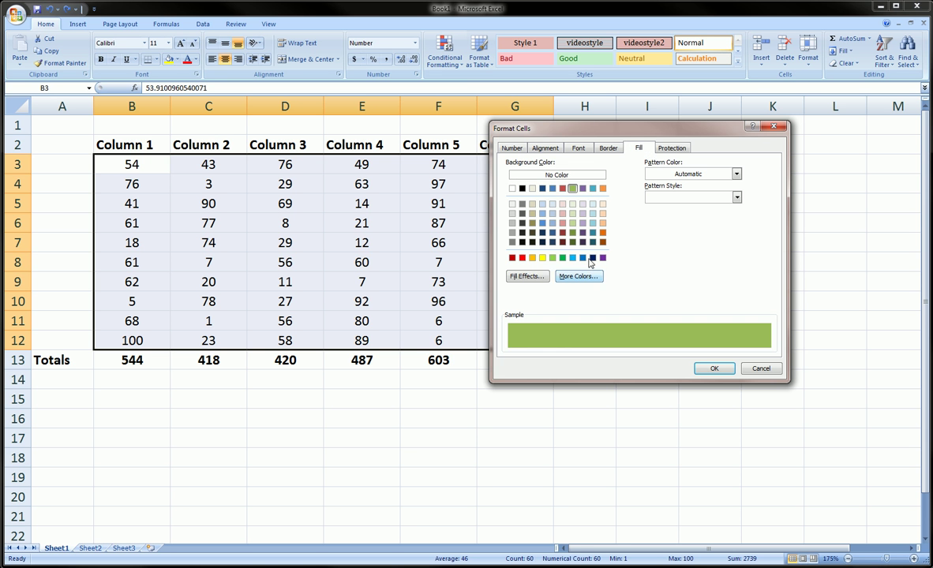
pyautogui.click(572, 213)
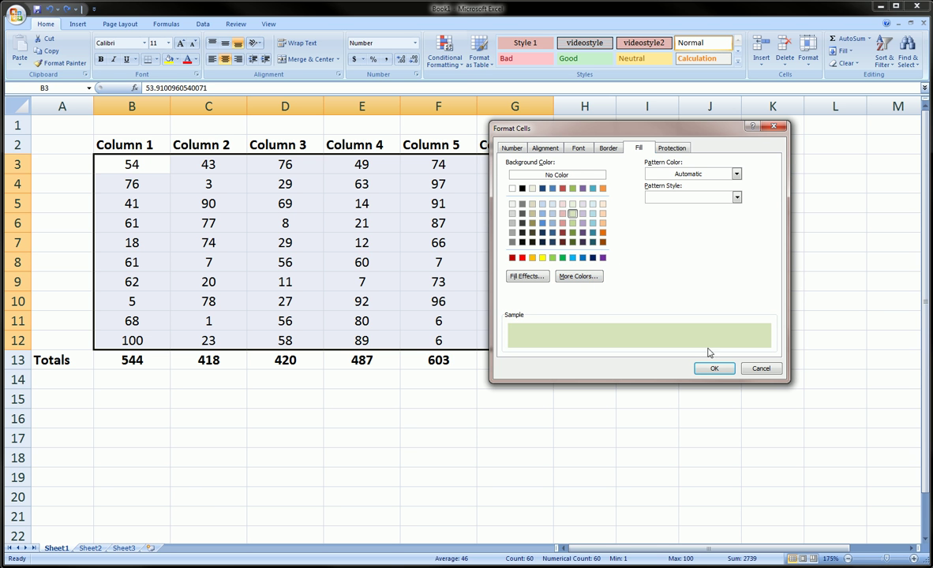
pyautogui.click(676, 149)
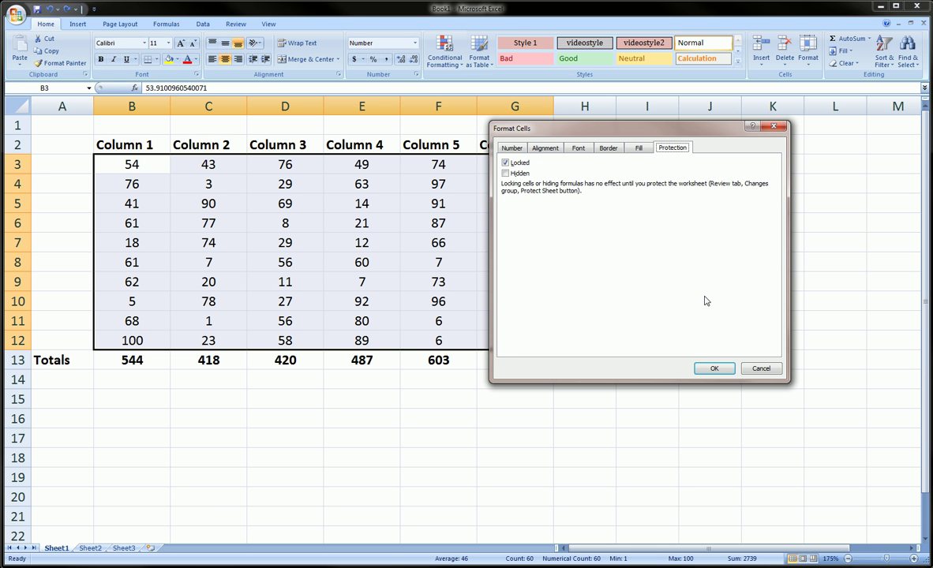
# Confirm the Style 2 format settings, then reopen and confirm them again.
pyautogui.click(718, 370)
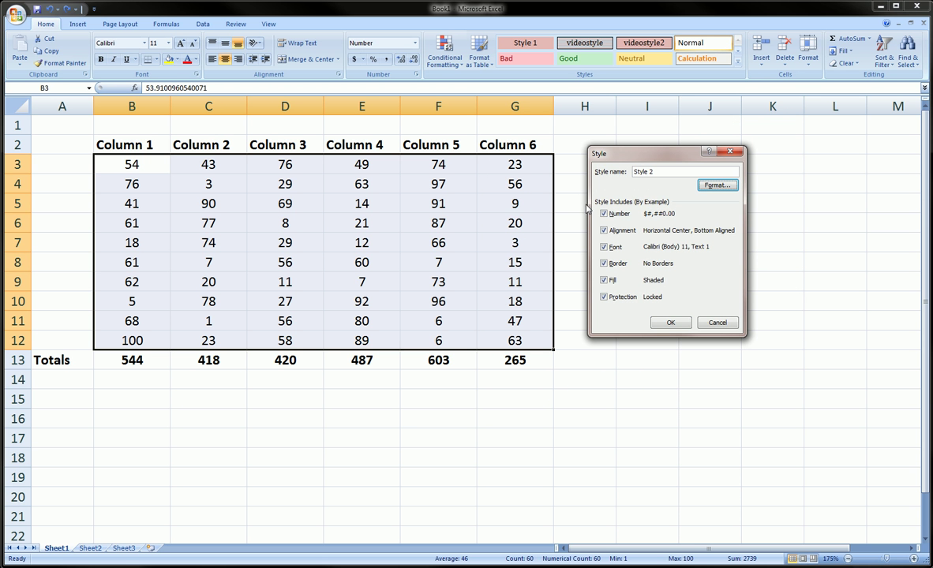
pyautogui.moveTo(590, 201); pyautogui.dragTo(633, 310)
pyautogui.press('Escape')
pyautogui.click(717, 185)
pyautogui.moveTo(497, 142)
pyautogui.mouseDown()
pyautogui.moveTo(639, 135)
pyautogui.moveTo(710, 155)
pyautogui.moveTo(498, 156)
pyautogui.mouseUp()
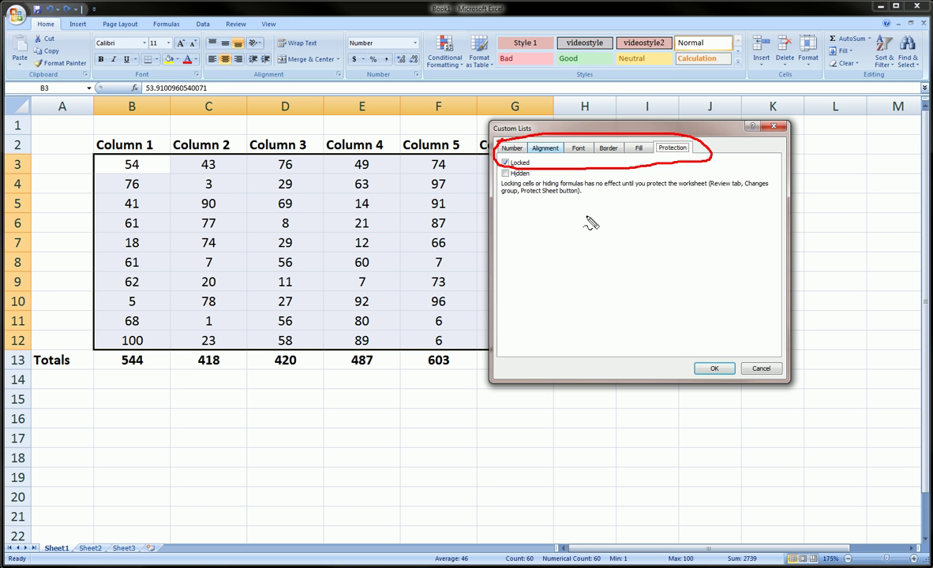
pyautogui.press('Escape')
pyautogui.click(713, 368)
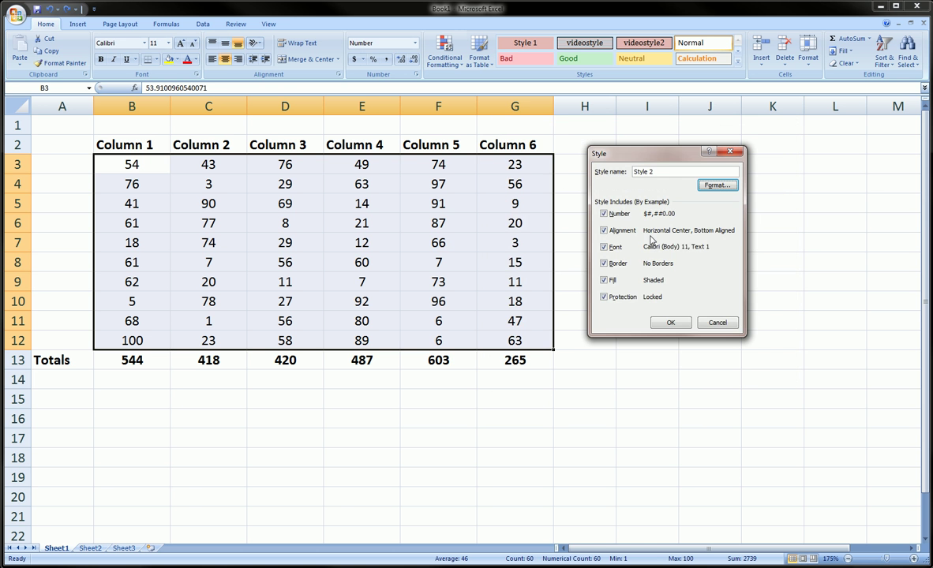
pyautogui.hotkey('ctrl', '2')
pyautogui.moveTo(597, 200)
pyautogui.mouseDown()
pyautogui.moveTo(621, 310)
pyautogui.moveTo(583, 213)
pyautogui.moveTo(610, 198)
pyautogui.mouseUp()
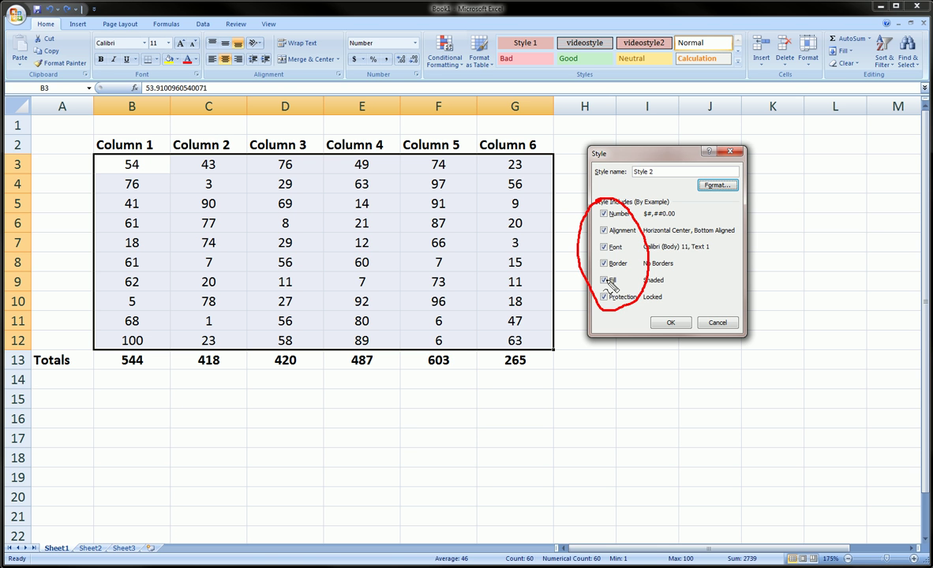
pyautogui.press('Escape')
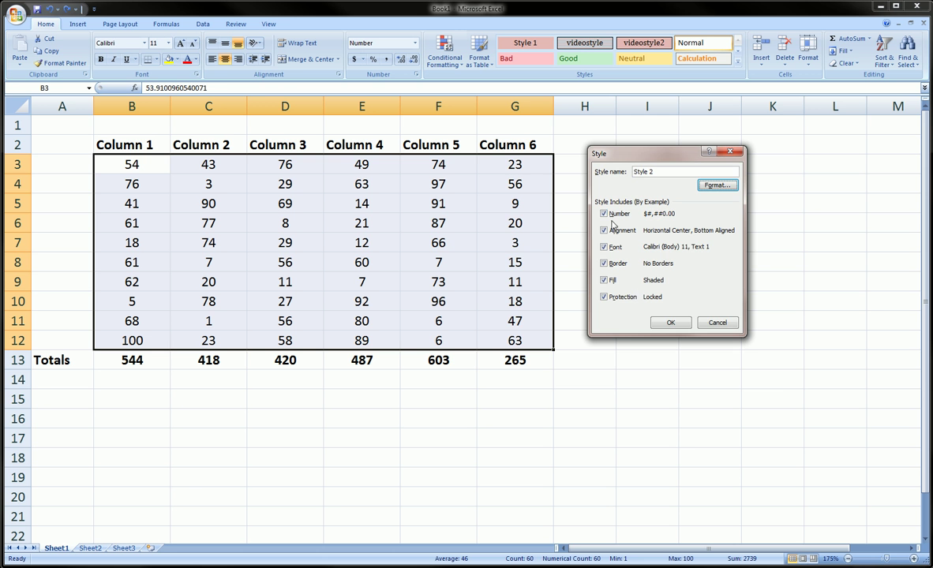
# Review Style 2's number, alignment, font, border, fill and protection settings.
pyautogui.click(717, 184)
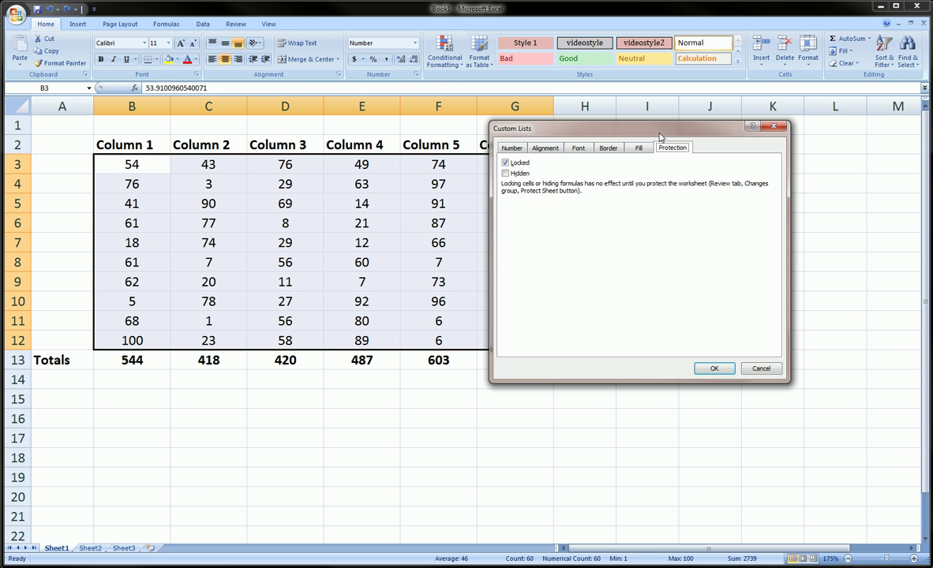
pyautogui.click(545, 147)
pyautogui.click(511, 147)
pyautogui.click(545, 147)
pyautogui.click(575, 149)
pyautogui.click(608, 148)
pyautogui.click(638, 148)
pyautogui.click(671, 147)
pyautogui.click(712, 369)
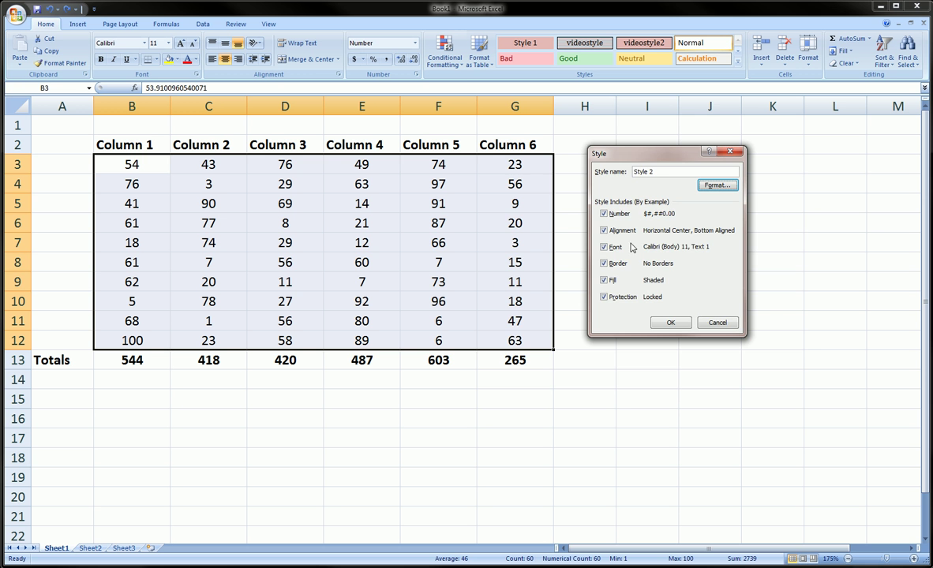
# Recheck the alignment, font, border, fill and protection settings and accept the Style 2 format.
pyautogui.click(718, 186)
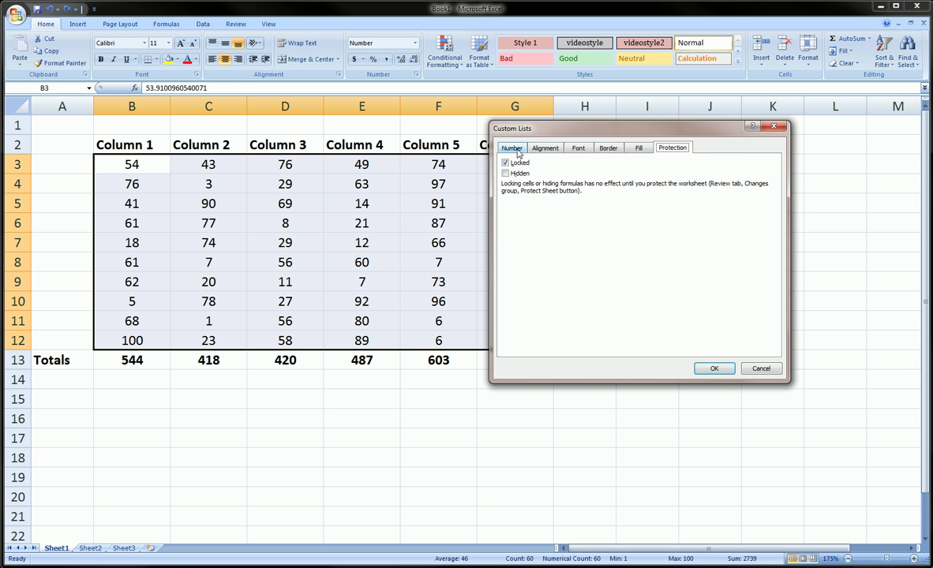
pyautogui.click(532, 148)
pyautogui.click(579, 148)
pyautogui.click(608, 148)
pyautogui.click(638, 148)
pyautogui.click(672, 148)
pyautogui.click(713, 368)
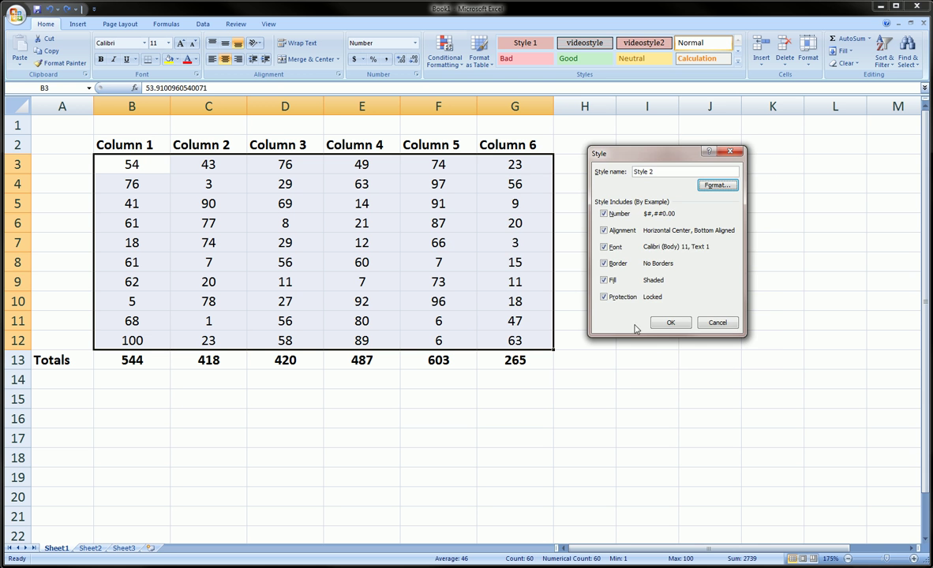
# Save Style 2 and apply it to the selected B3:G12 numbers.
pyautogui.click(662, 323)
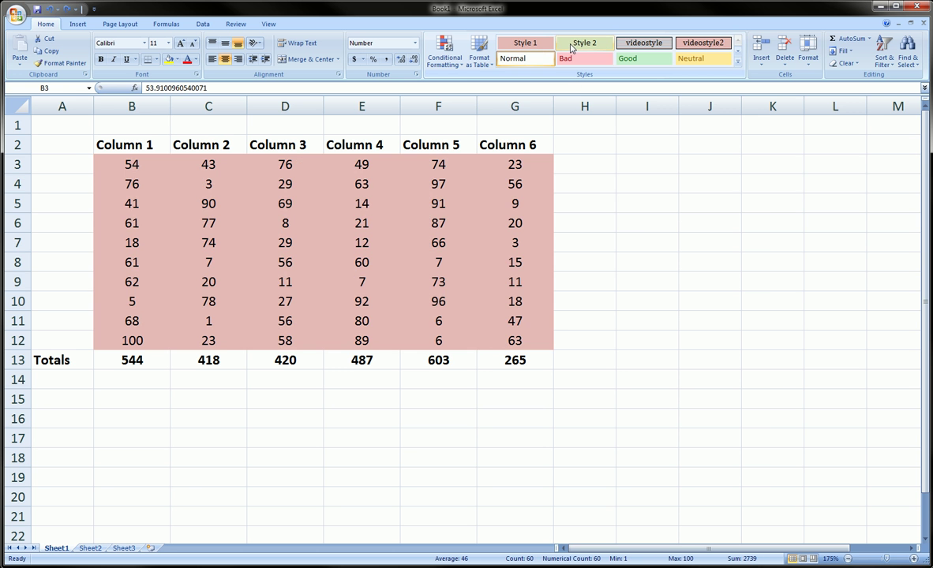
pyautogui.click(737, 60)
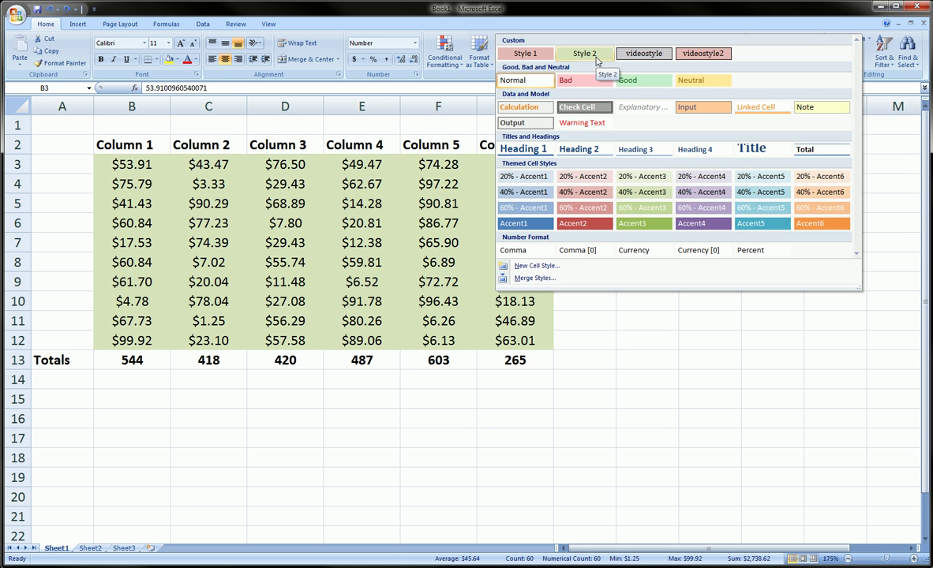
pyautogui.click(596, 53)
# Select cells within B3:G12 to inspect the centred currency values on light green.
pyautogui.click(627, 280)
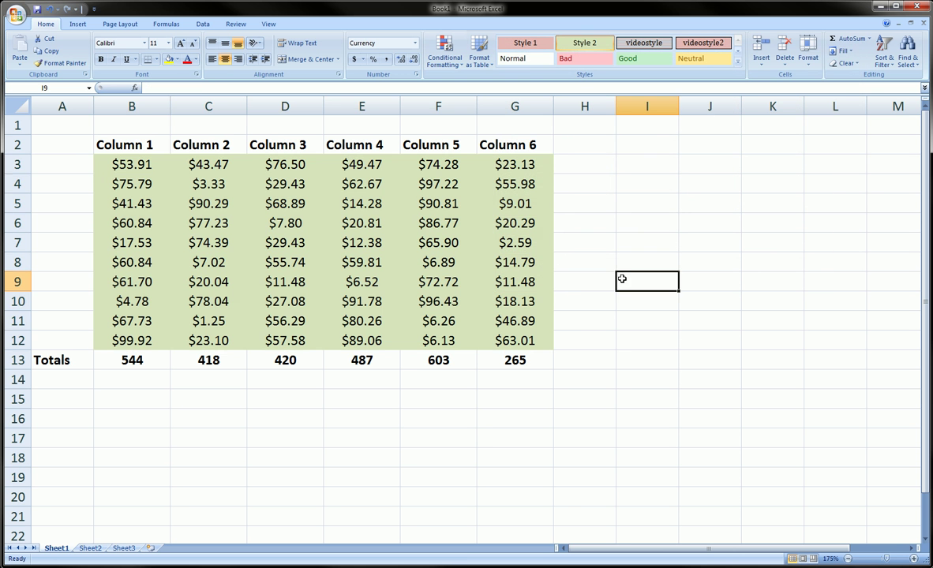
pyautogui.click(131, 164)
pyautogui.moveTo(131, 164); pyautogui.dragTo(483, 339)
pyautogui.click(483, 339)
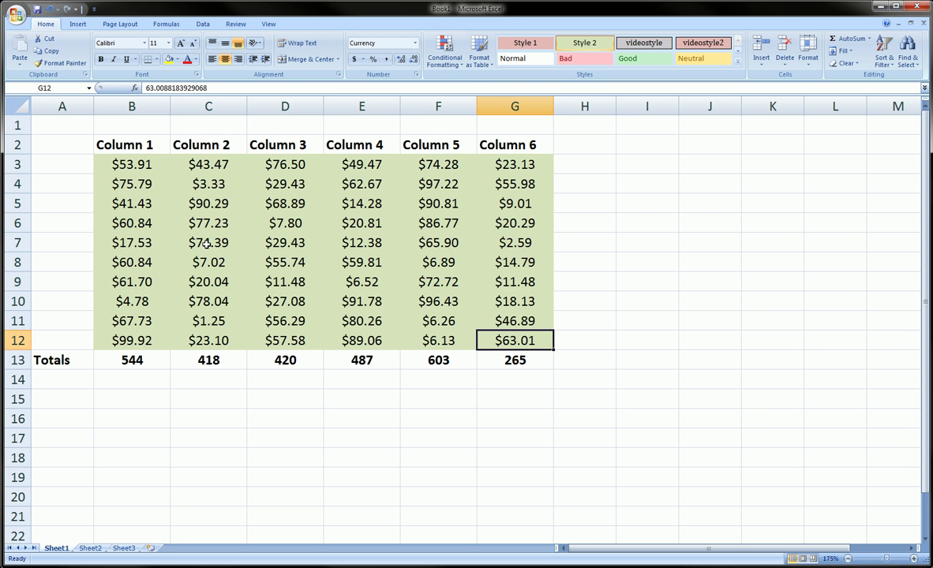
pyautogui.click(115, 156)
pyautogui.moveTo(110, 158); pyautogui.dragTo(528, 342)
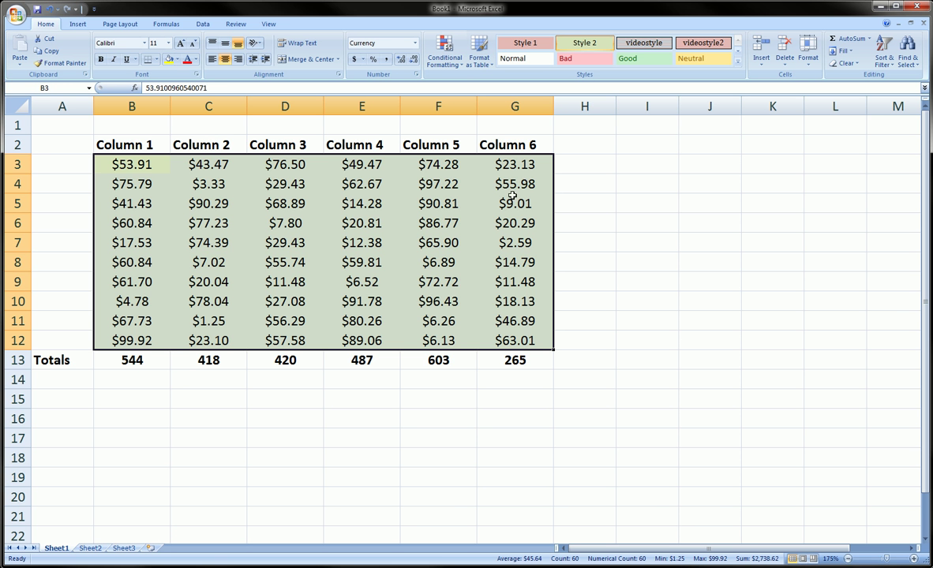
pyautogui.moveTo(118, 161); pyautogui.dragTo(526, 333)
pyautogui.click(484, 334)
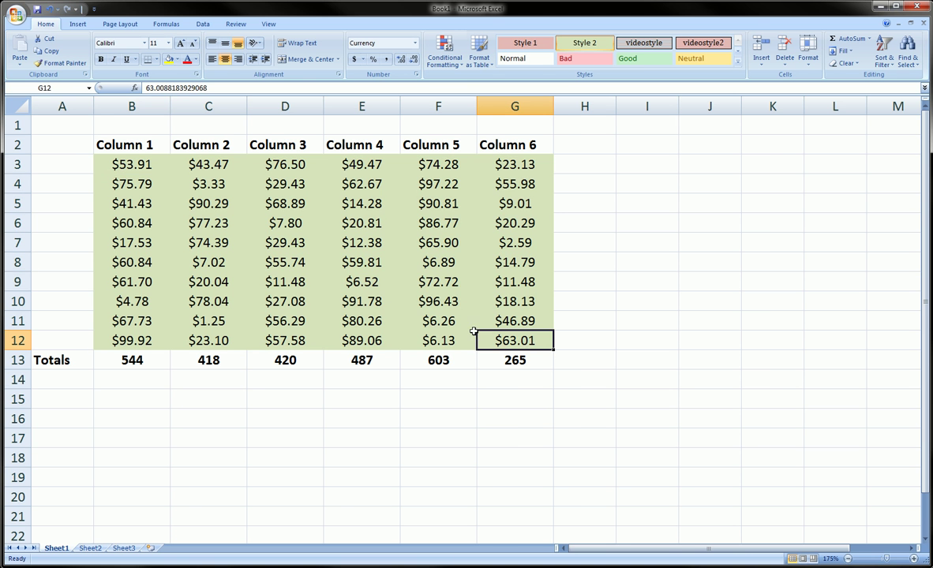
pyautogui.click(212, 379)
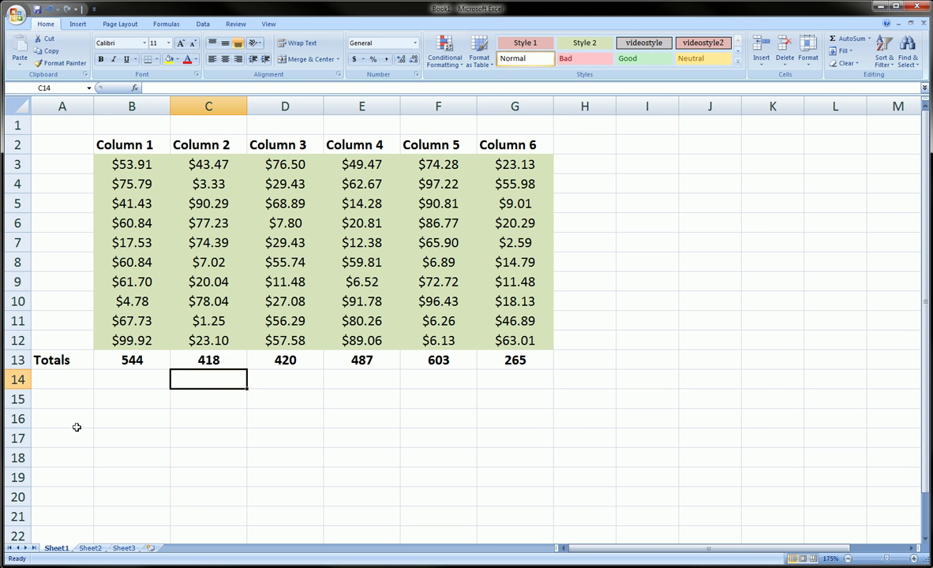
pyautogui.click(90, 547)
pyautogui.click(123, 548)
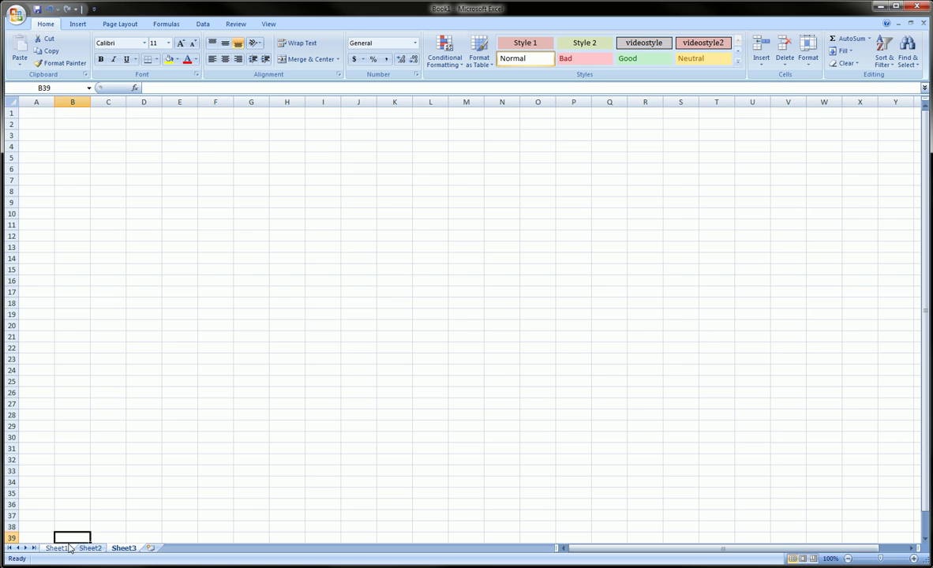
pyautogui.click(56, 547)
pyautogui.moveTo(128, 162); pyautogui.dragTo(496, 335)
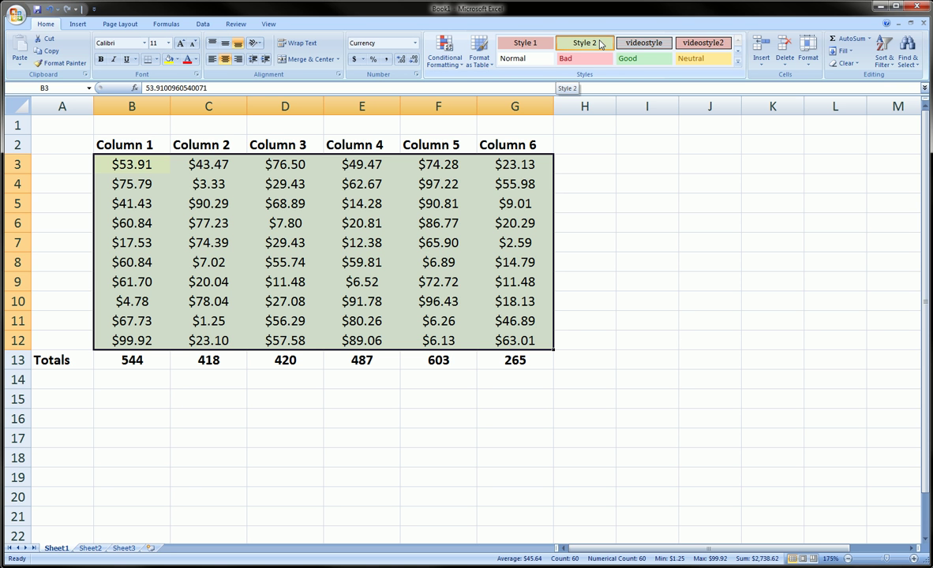
pyautogui.moveTo(130, 164); pyautogui.dragTo(493, 339)
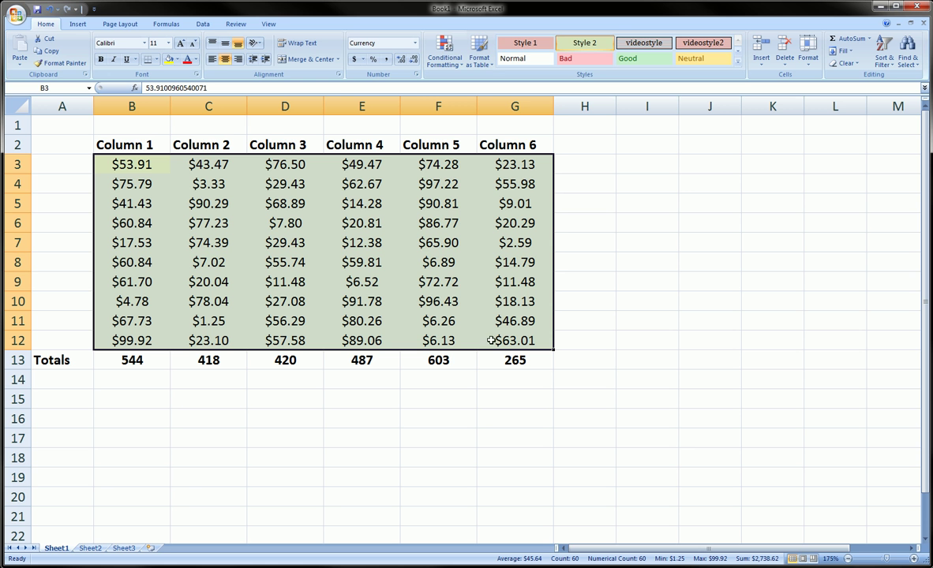
pyautogui.click(585, 46)
pyautogui.click(381, 43)
pyautogui.click(385, 44)
pyautogui.click(195, 60)
pyautogui.click(195, 60)
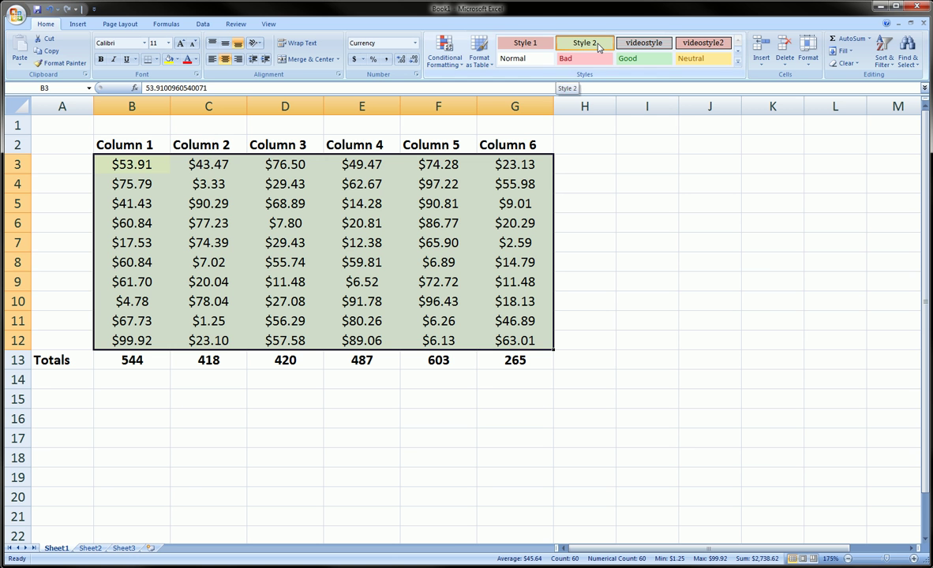
pyautogui.click(285, 280)
pyautogui.moveTo(132, 141); pyautogui.dragTo(537, 140)
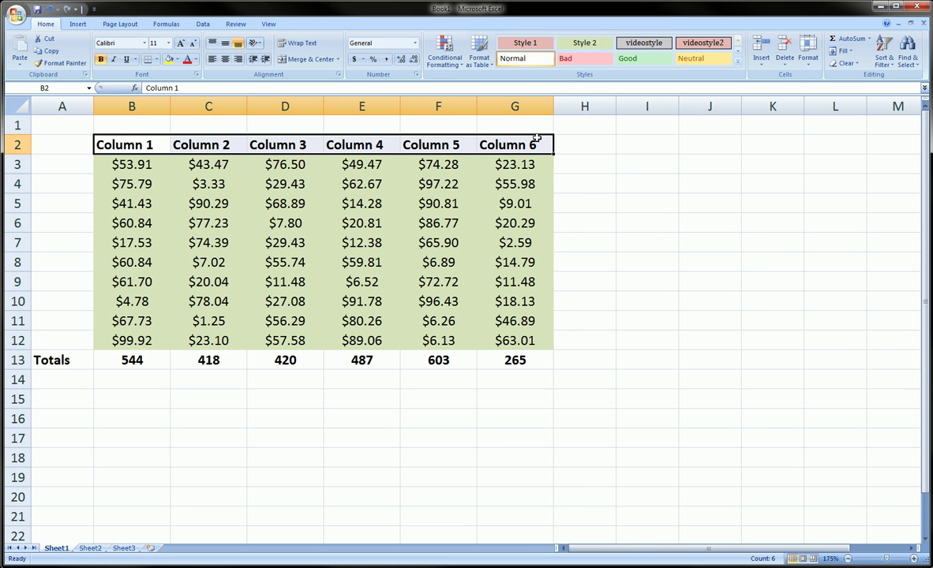
# Format the Column 1–6 headings in B2:G2 with pink Style 1 instead of Style 2.
pyautogui.click(583, 44)
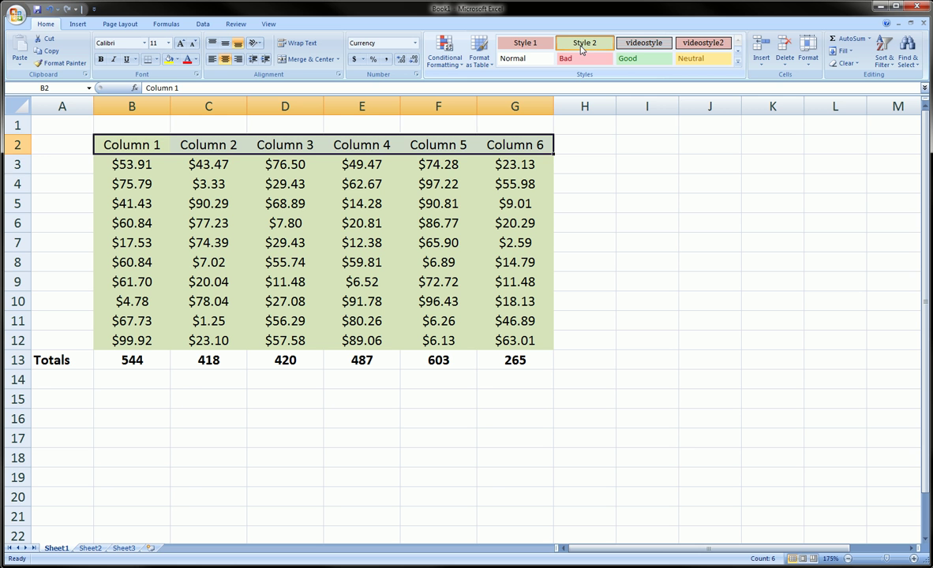
pyautogui.click(525, 44)
pyautogui.click(449, 165)
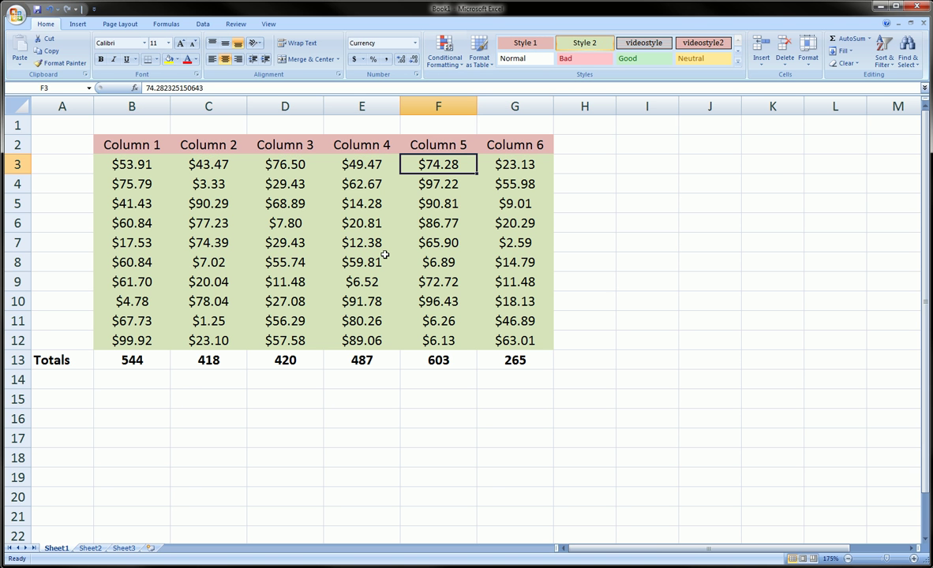